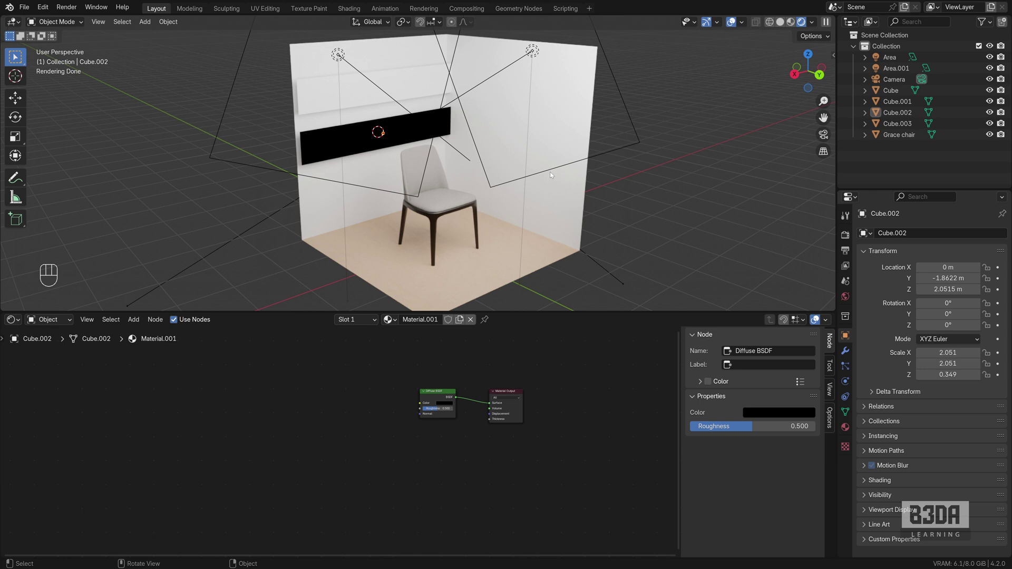
Step: Check the lower editor area and browse its Add menu of nodes
left_click(13, 319)
key("shift+a")
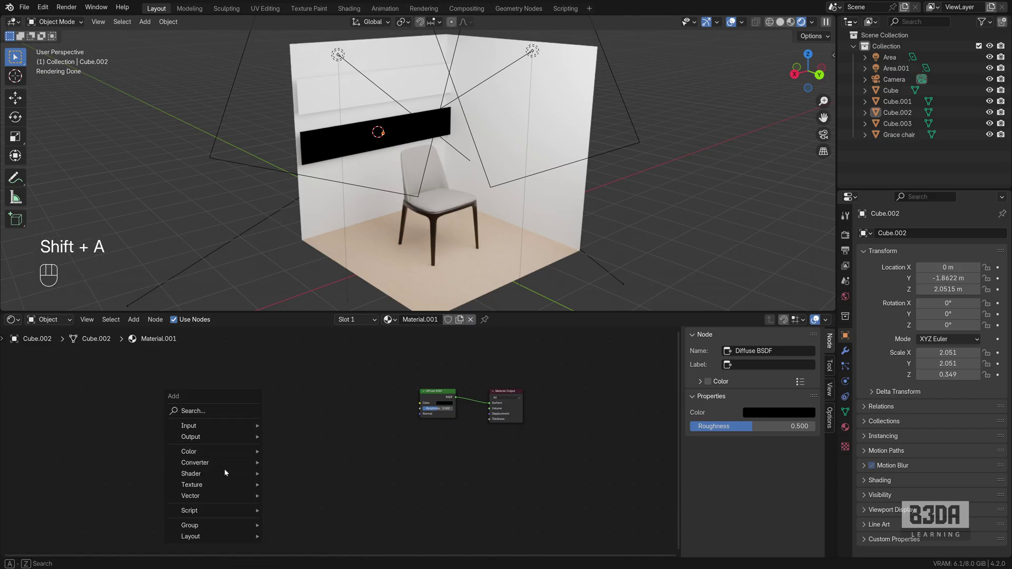
mouse_move(201, 474)
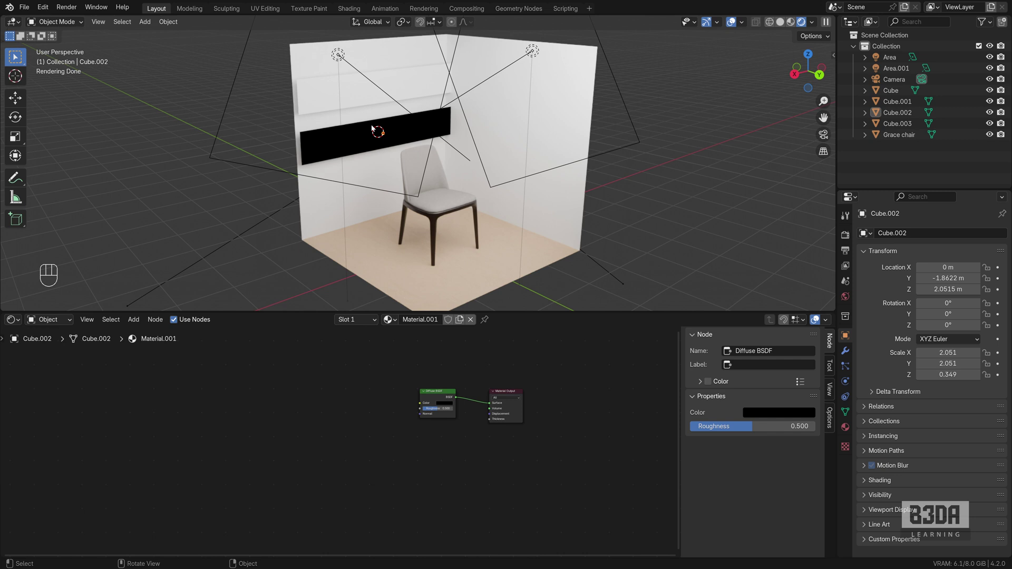
Step: From the 3D Viewport's Add menu, choose Image > Mesh Plane
key("shift")
key("shift+a")
mouse_move(359, 160)
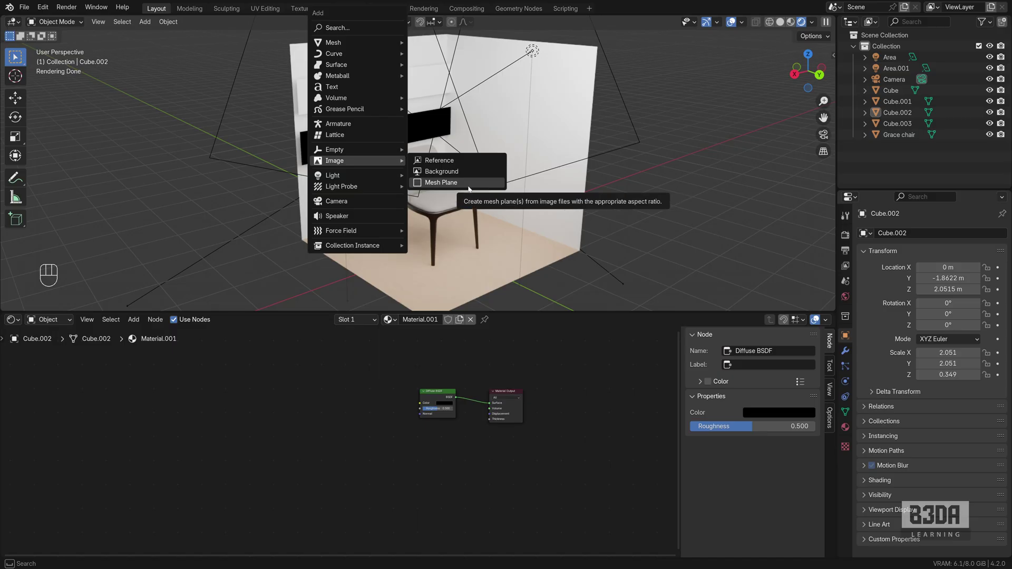
left_click(468, 185)
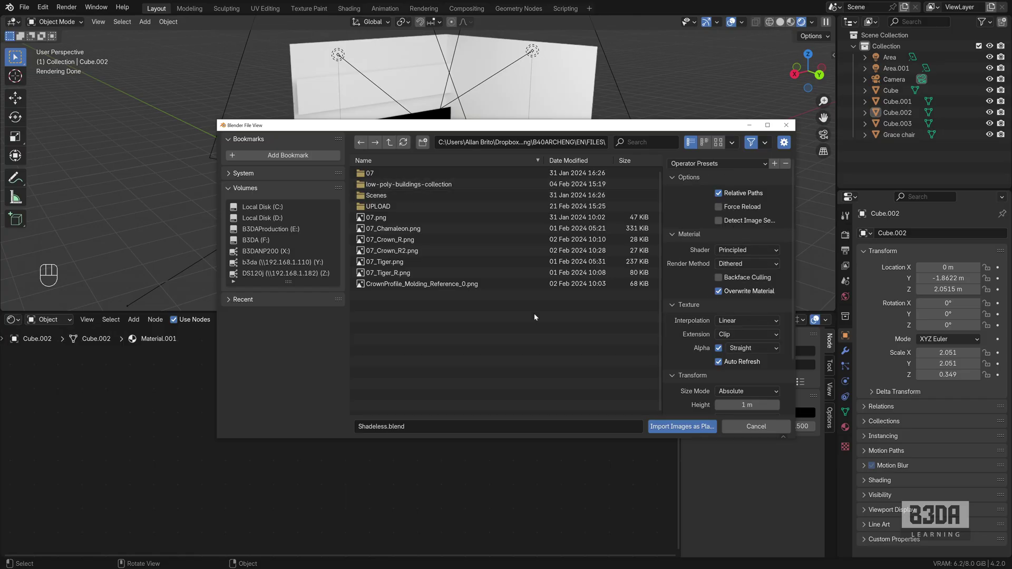
Step: Pick 07.png, set the Material Shader to Shadeless and untick Alpha
left_click(381, 219)
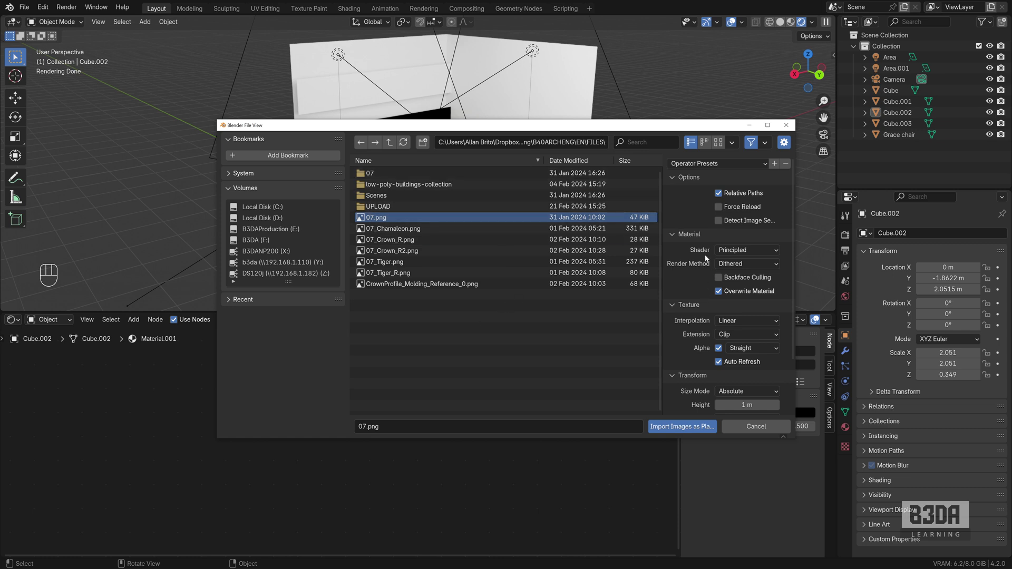
left_click(753, 250)
left_click(741, 275)
left_click(719, 349)
Step: Import 07.png as a plane and move it away from the wall
left_click(674, 427)
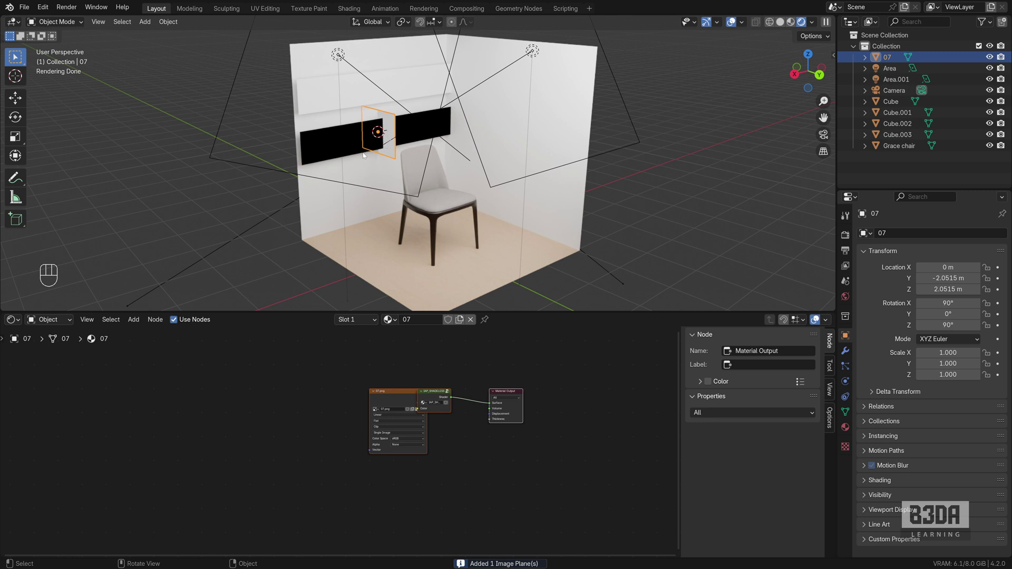
key("g")
left_click(181, 174)
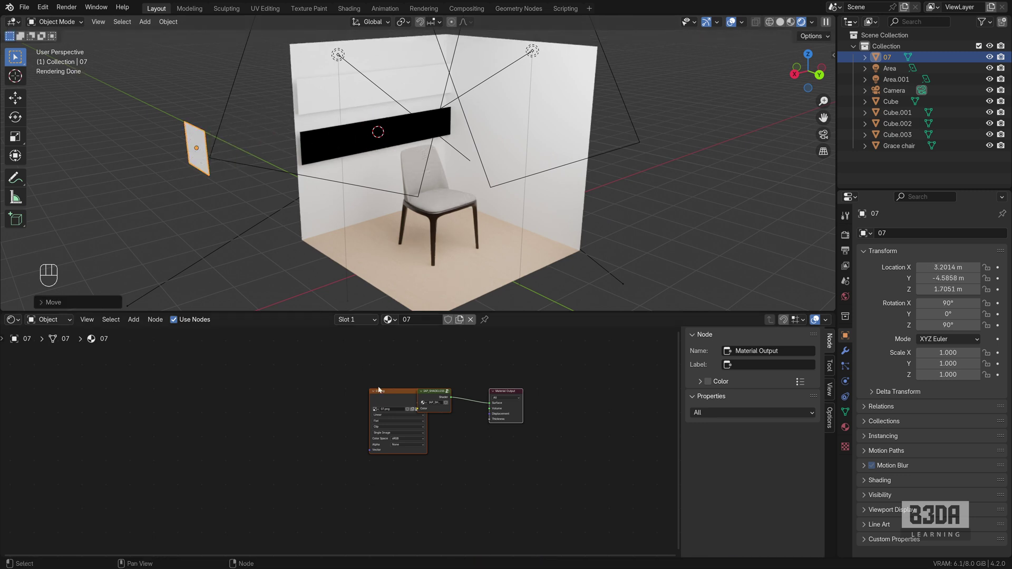
Step: Spread apart the Image Texture and IAP_SHADELESS group nodes in the Shader Editor
left_click(396, 396)
left_click_drag(396, 395, 321, 403)
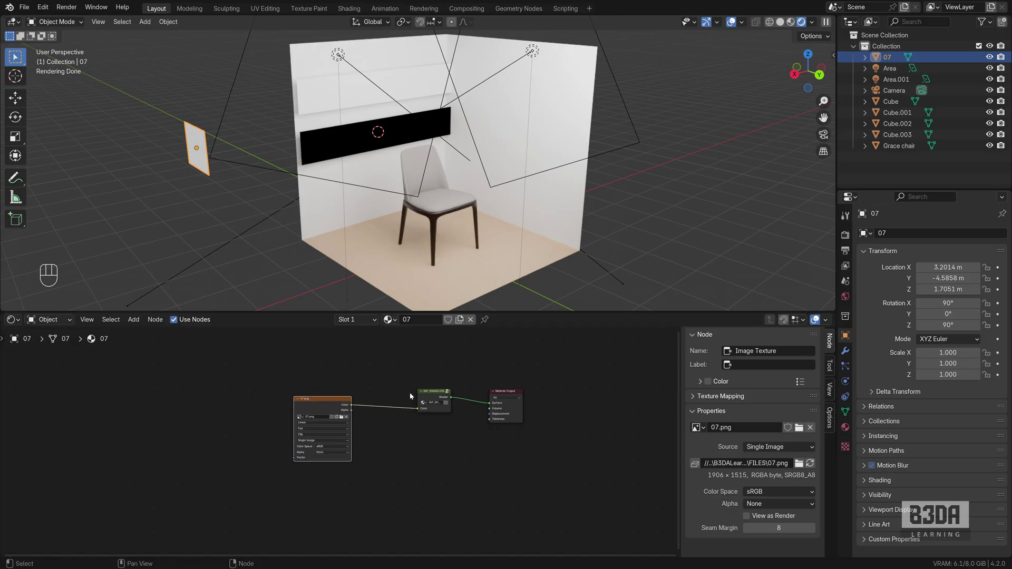
left_click(436, 393)
left_click_drag(436, 394, 415, 394)
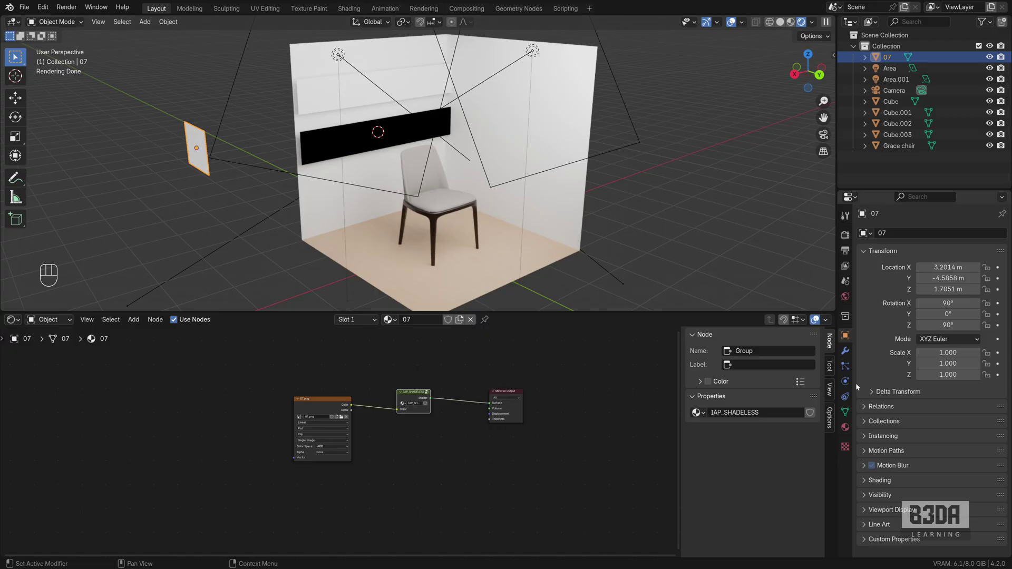
Step: Rename the plane's material to 'Shadeless' and enable Fake User
left_click(845, 427)
left_click(894, 277)
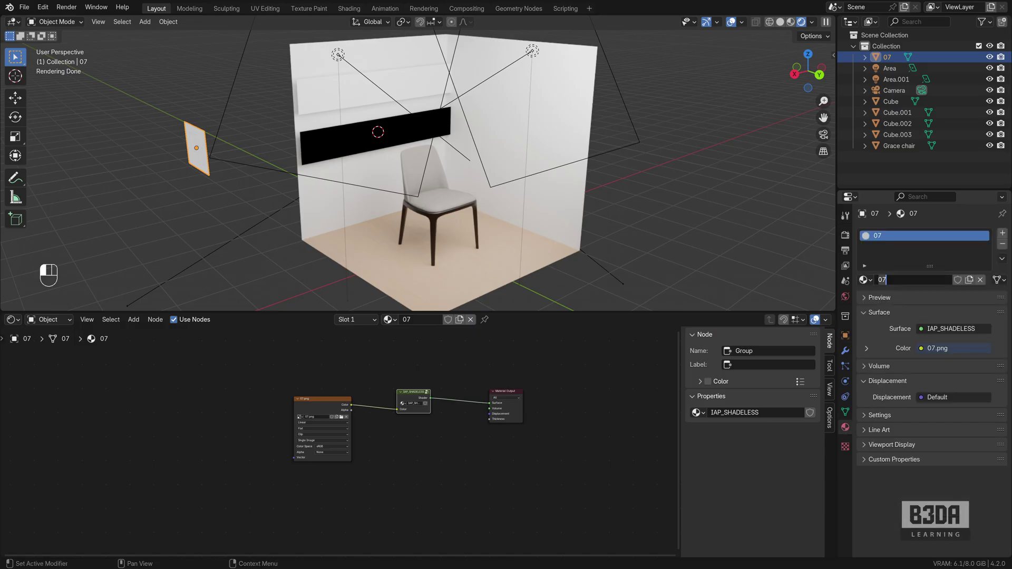
type("Shadeless")
key("Return")
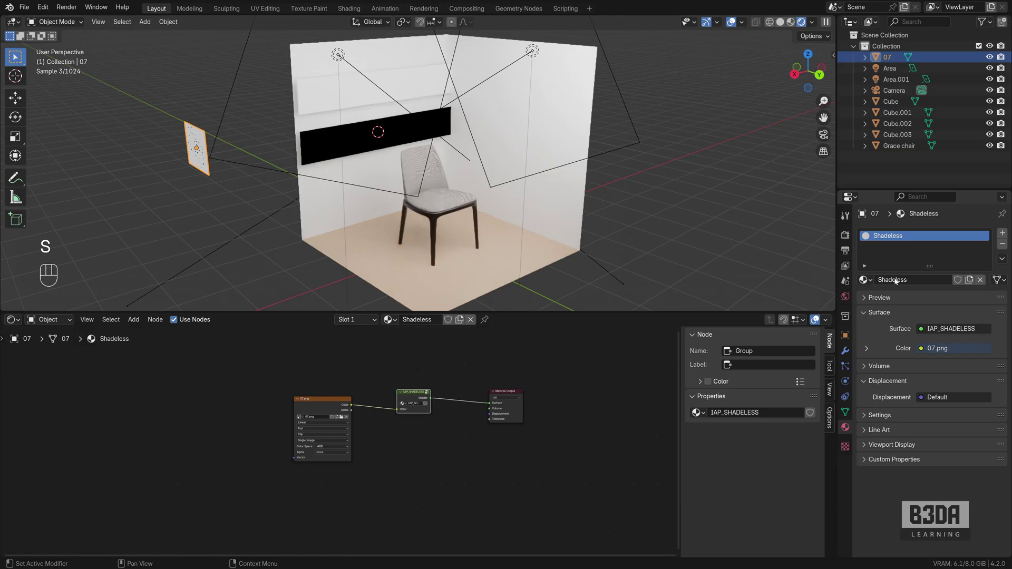
left_click(958, 280)
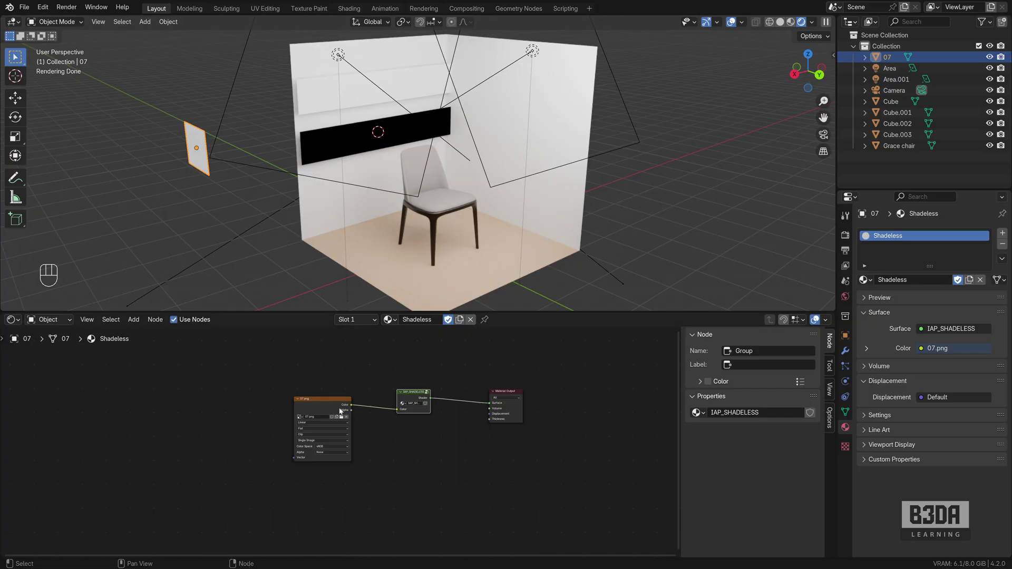
Step: Delete the 07.png Image Texture node and reposition the IAP_SHADELESS group near Material Output
left_click_drag(342, 411, 295, 400)
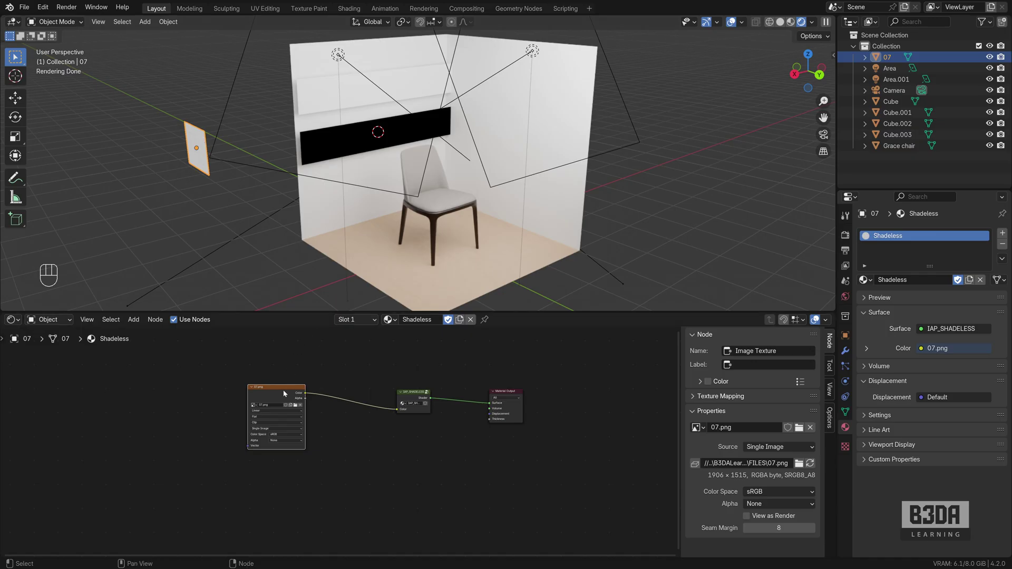
key("x")
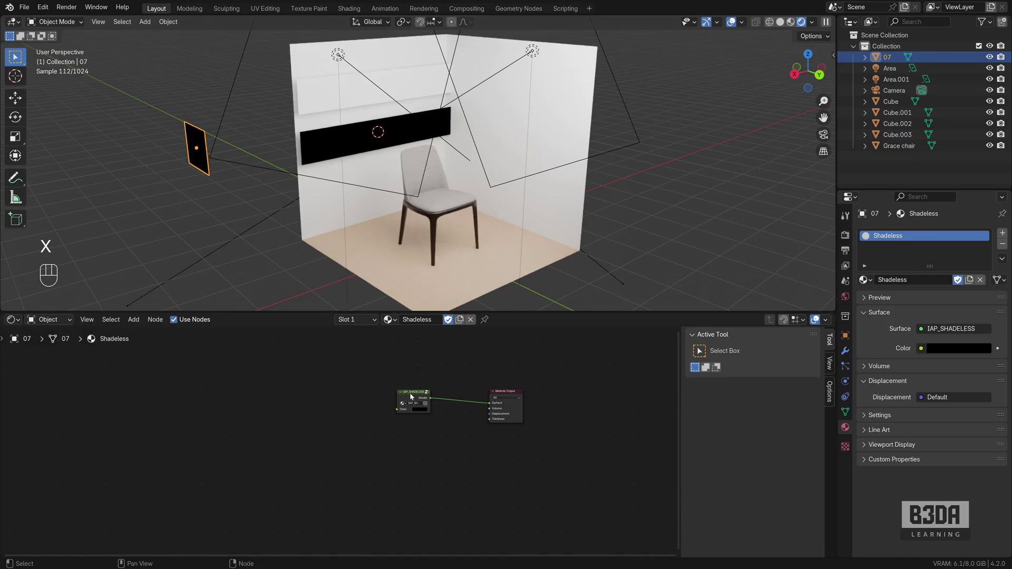
left_click_drag(410, 397, 317, 397)
scroll(393, 409, "up", 3)
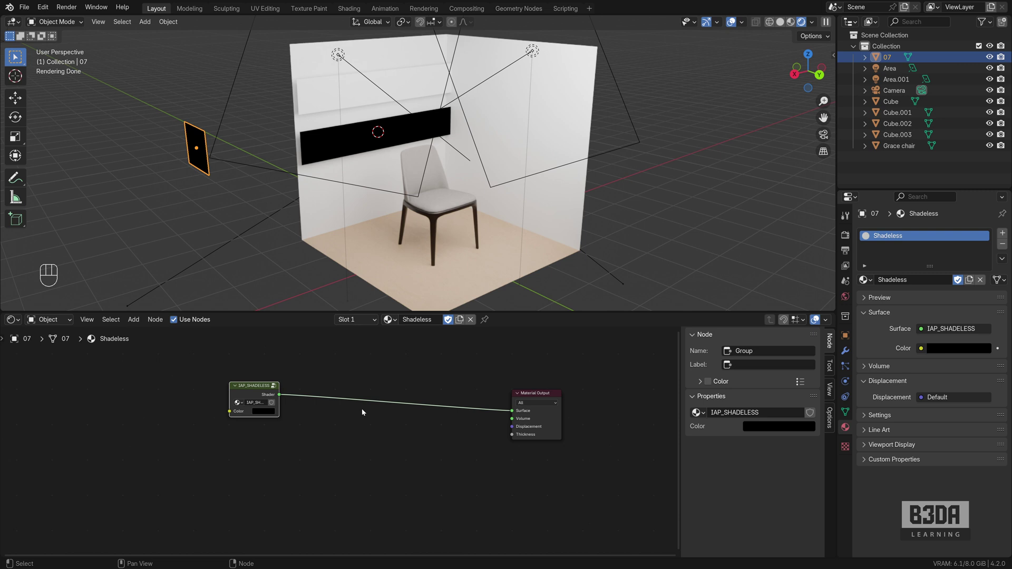
left_click_drag(255, 387, 298, 395)
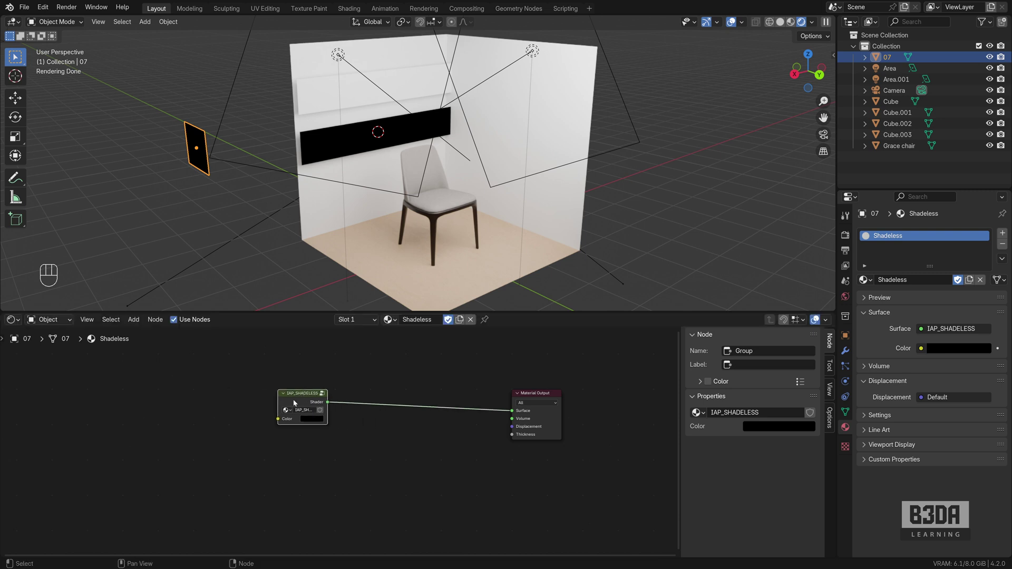
Step: Inspect the nodes inside the IAP_SHADELESS group, then return to the material level
key("Tab")
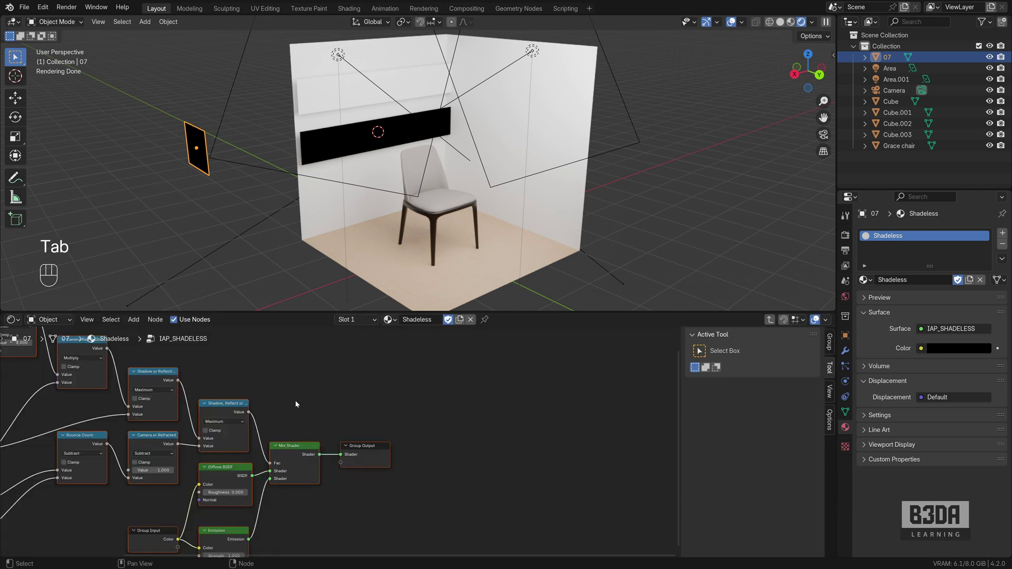
middle_click_drag(296, 400, 495, 421)
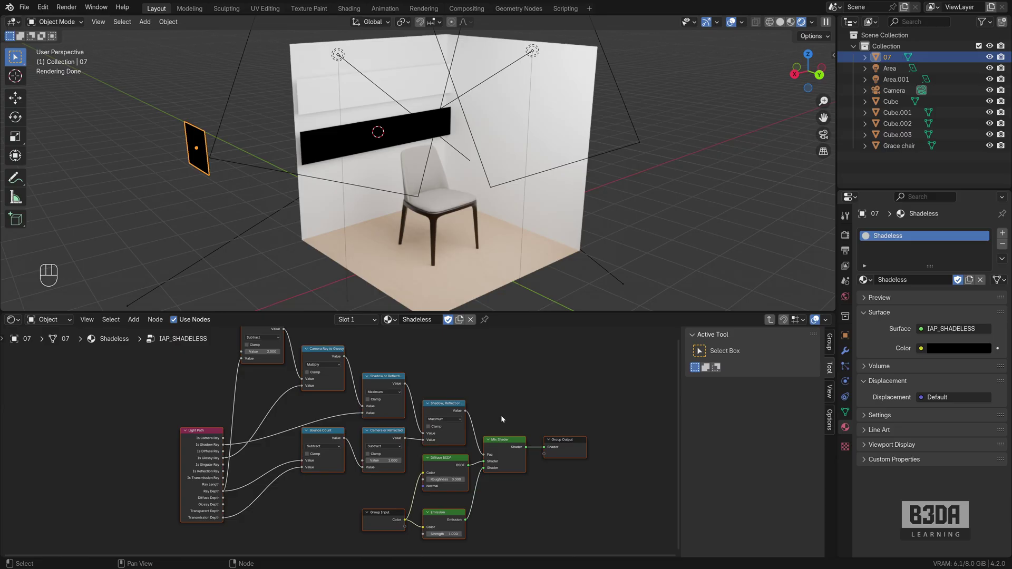
key("Tab")
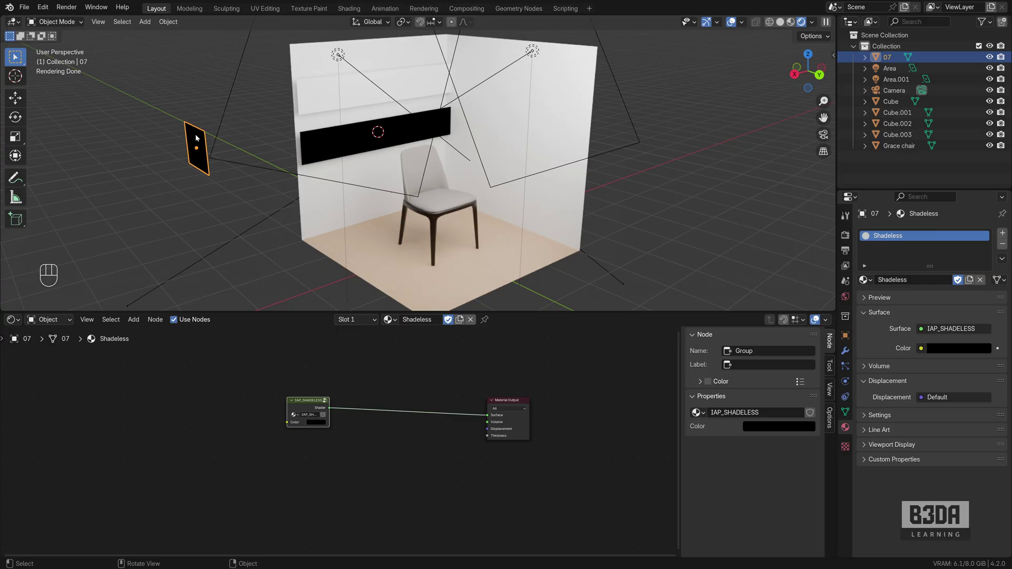
Step: Delete the small image plane 07 from the scene
left_click(390, 84)
left_click(207, 128)
key("Delete")
Step: Assign the existing Shadeless material to the upper wall panel Cube.003
left_click(384, 90)
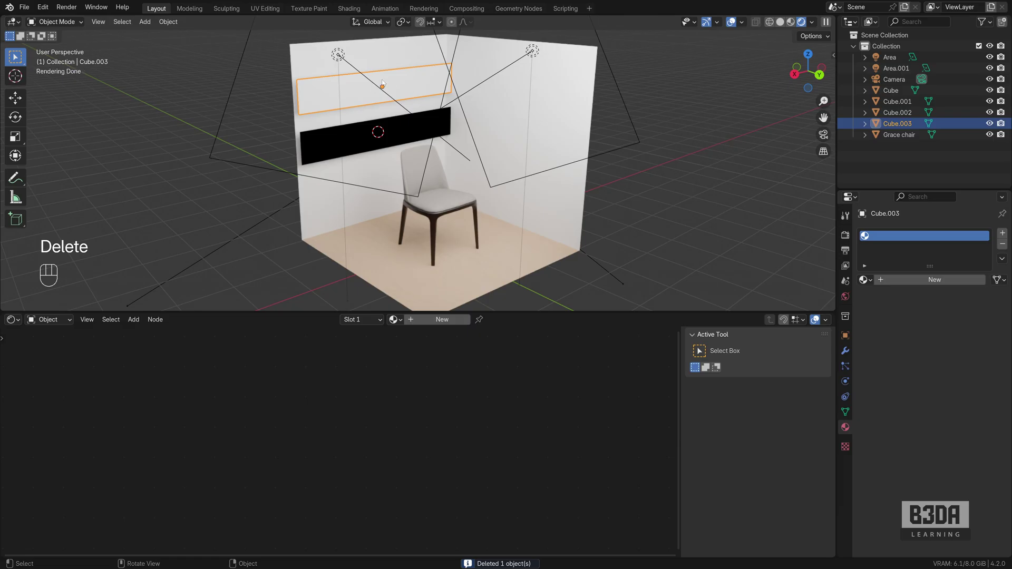
left_click(864, 279)
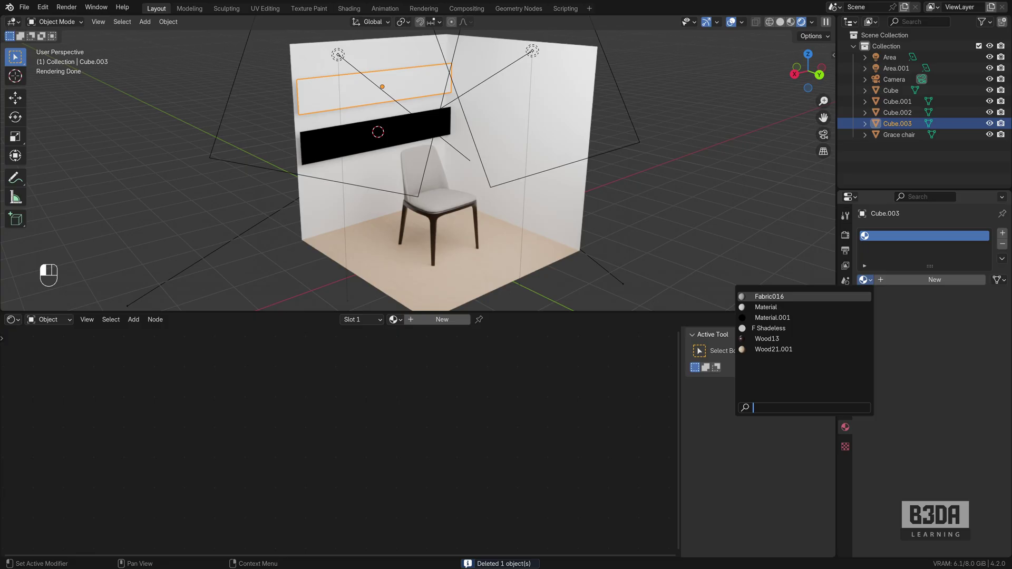
left_click(770, 328)
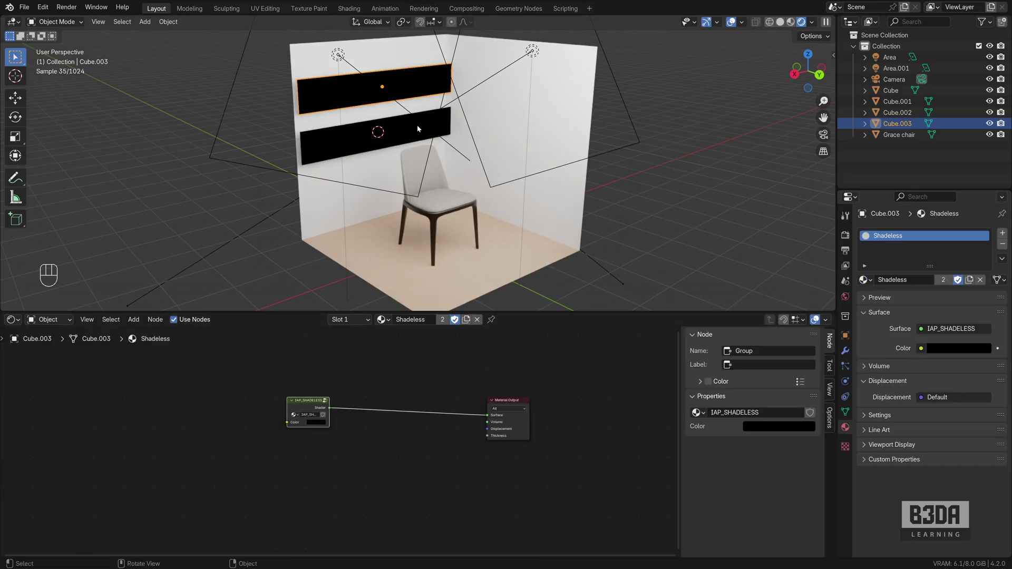
left_click(177, 166)
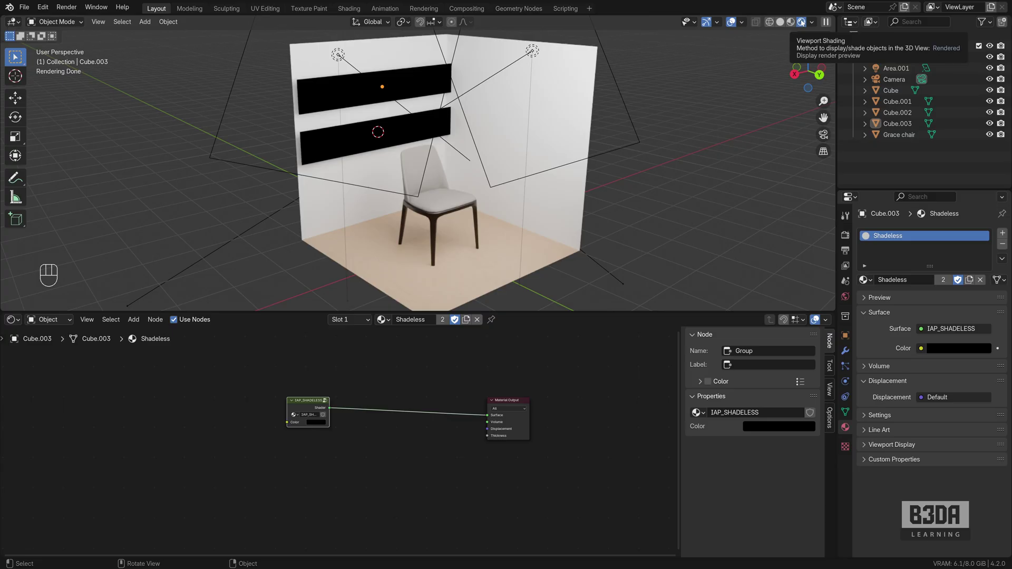
Step: Set the lower panel's Diffuse BSDF colour to bright red
left_click(403, 130)
key("g")
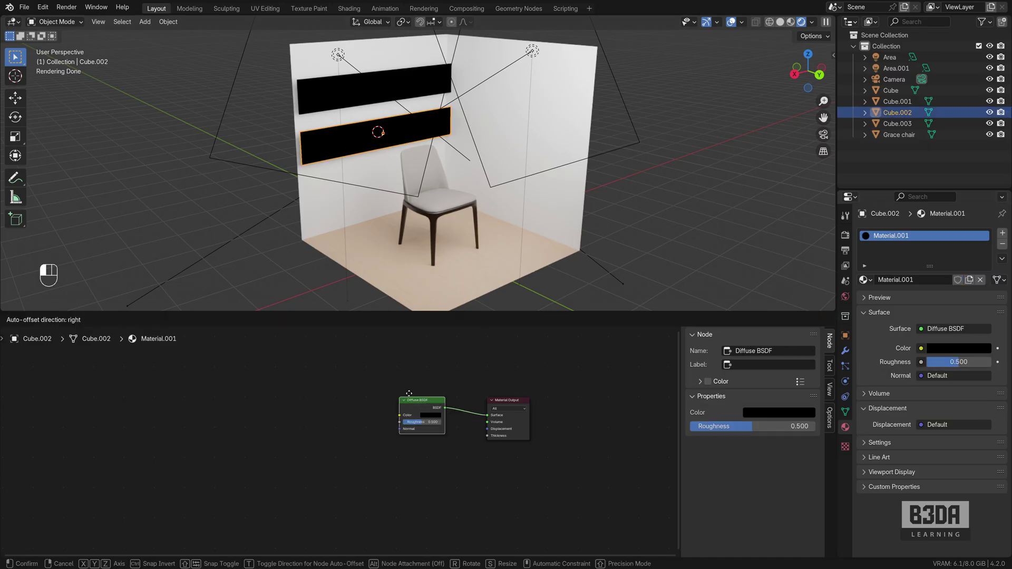
left_click(395, 404)
left_click(395, 403)
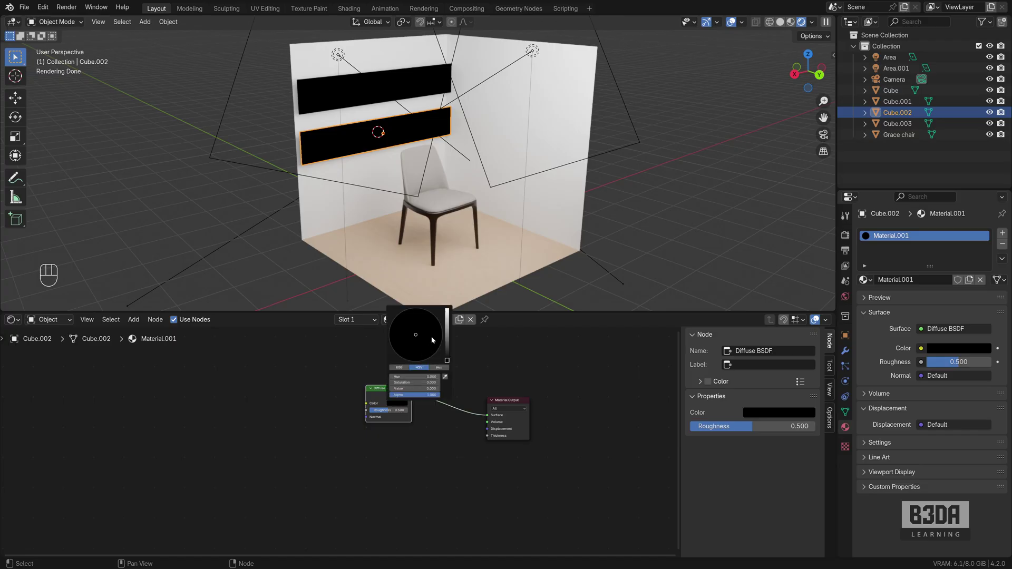
left_click_drag(449, 338, 419, 361)
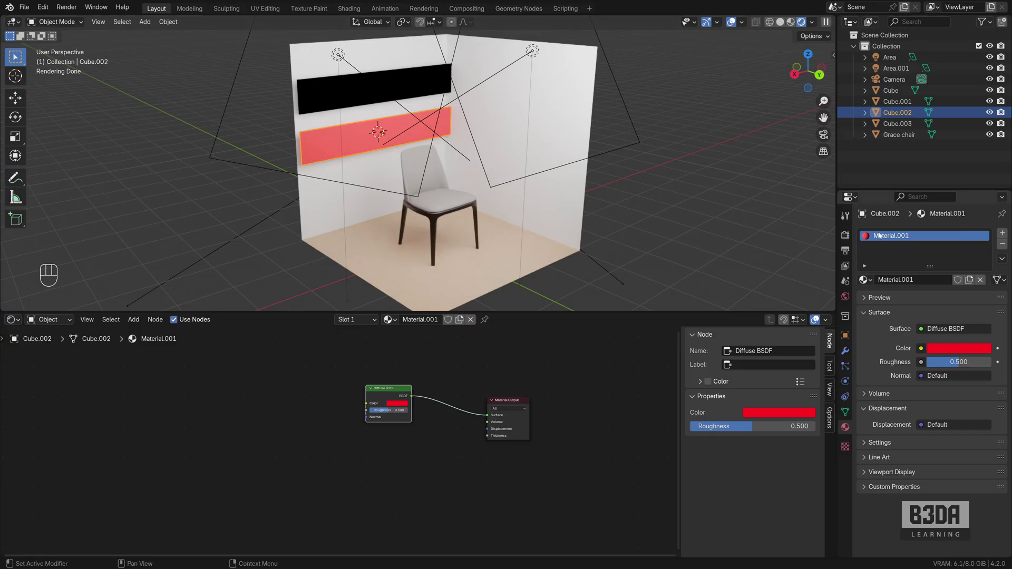
Step: Set the upper panel's IAP_SHADELESS group colour to red
left_click(405, 80)
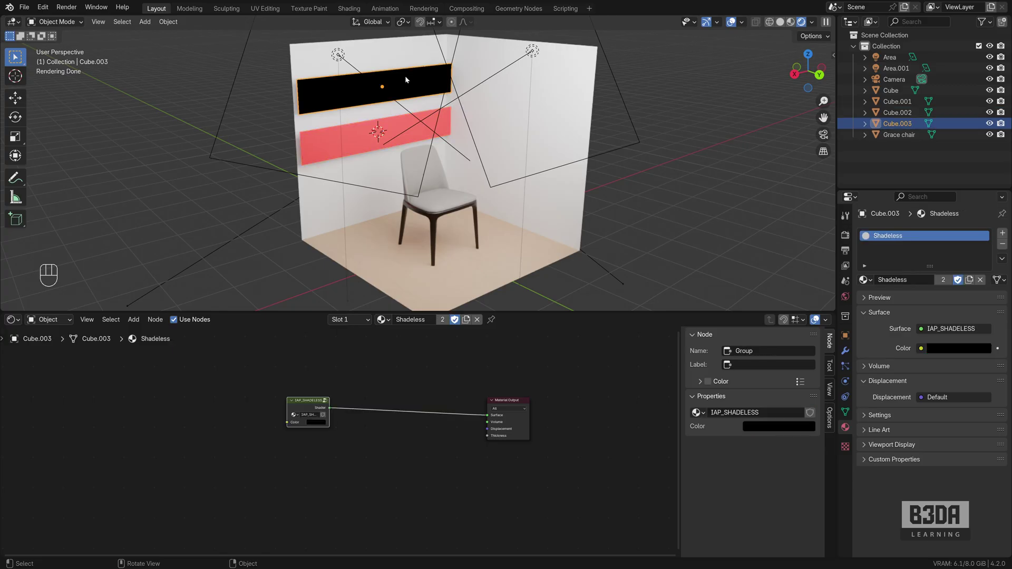
left_click(316, 423)
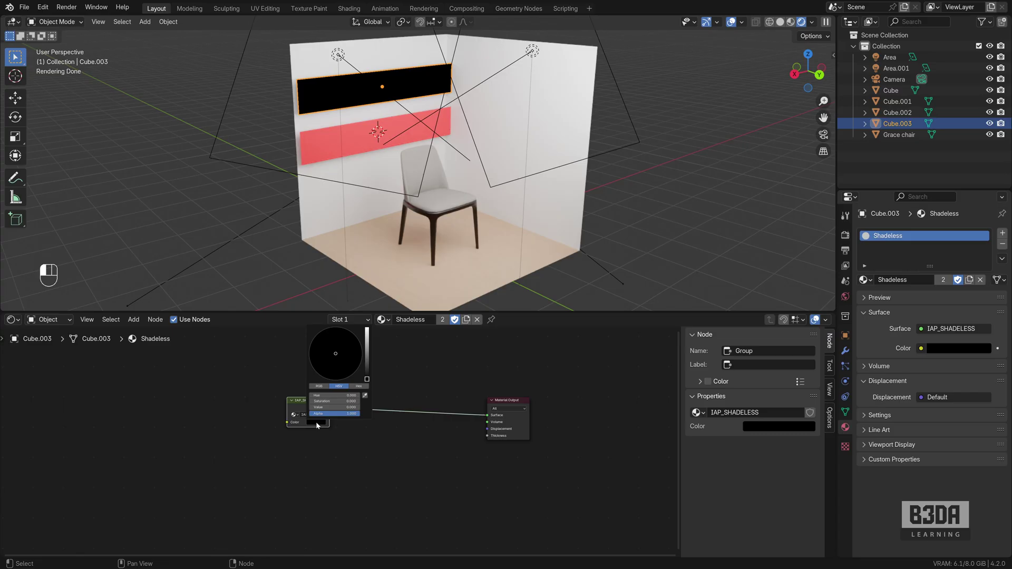
left_click_drag(368, 344, 341, 384)
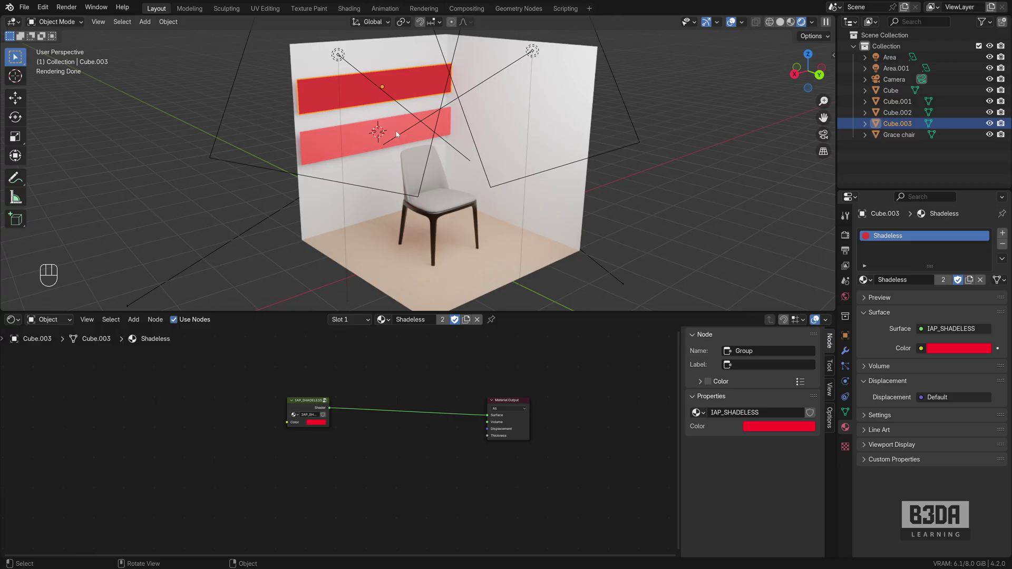
left_click(354, 142)
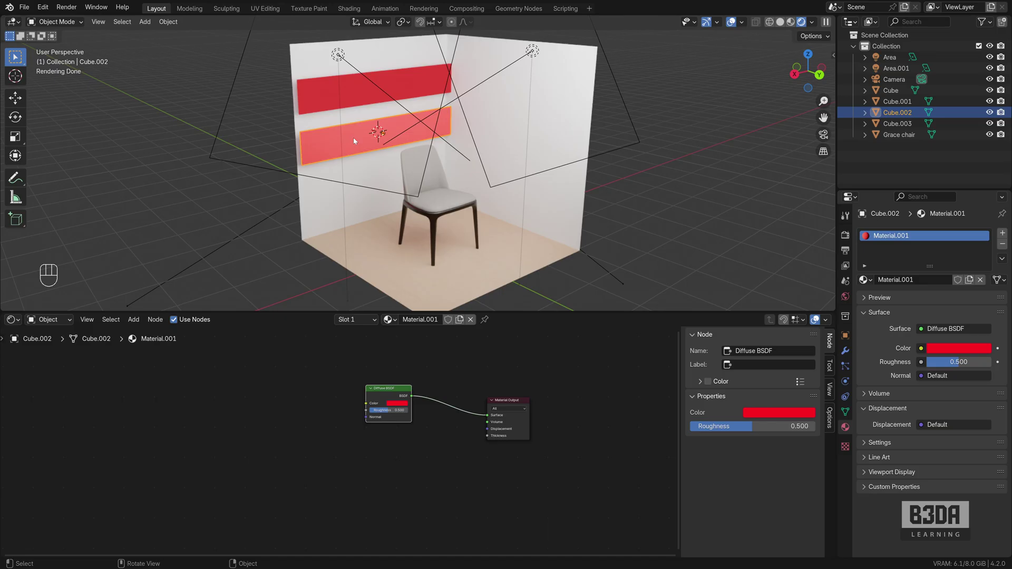
Step: Change the Area light's Power to 200 W, then to 650 W
left_click(532, 51)
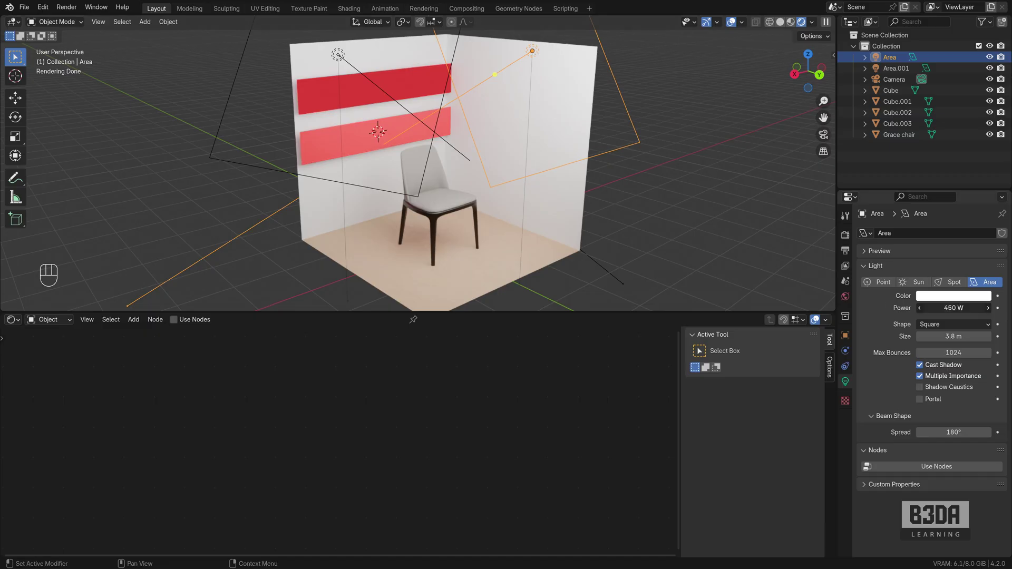
double_click(940, 308)
type("200")
key("Return")
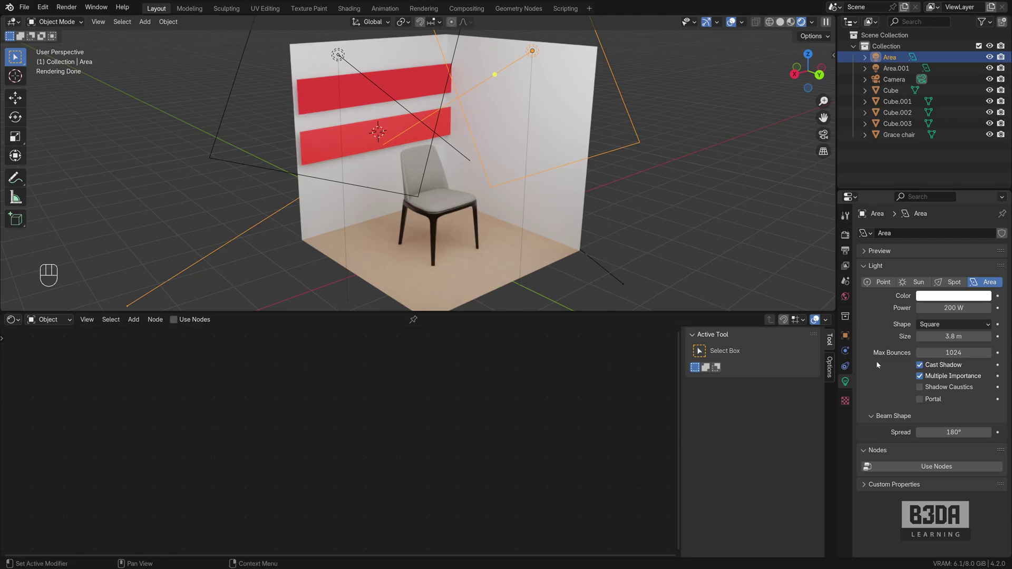
left_click(955, 308)
type("6500")
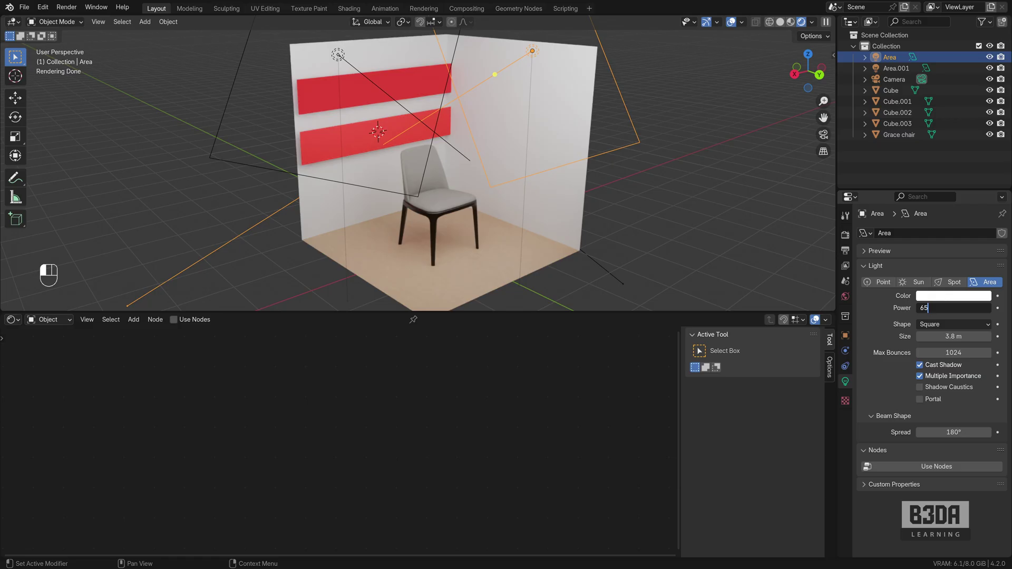
key("Return")
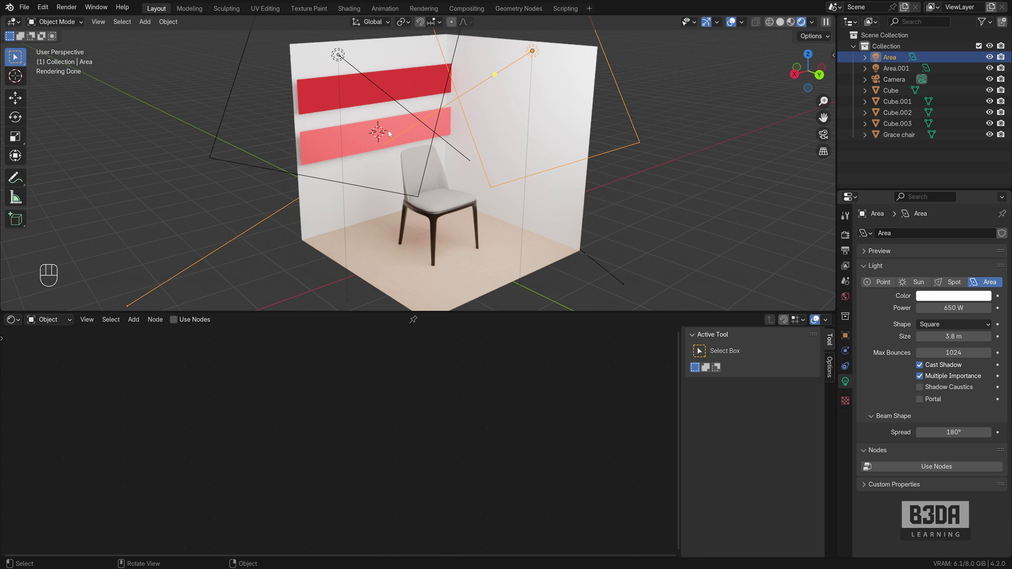
Step: Select the upper panel and mark its Shadeless material as an asset
left_click(395, 84)
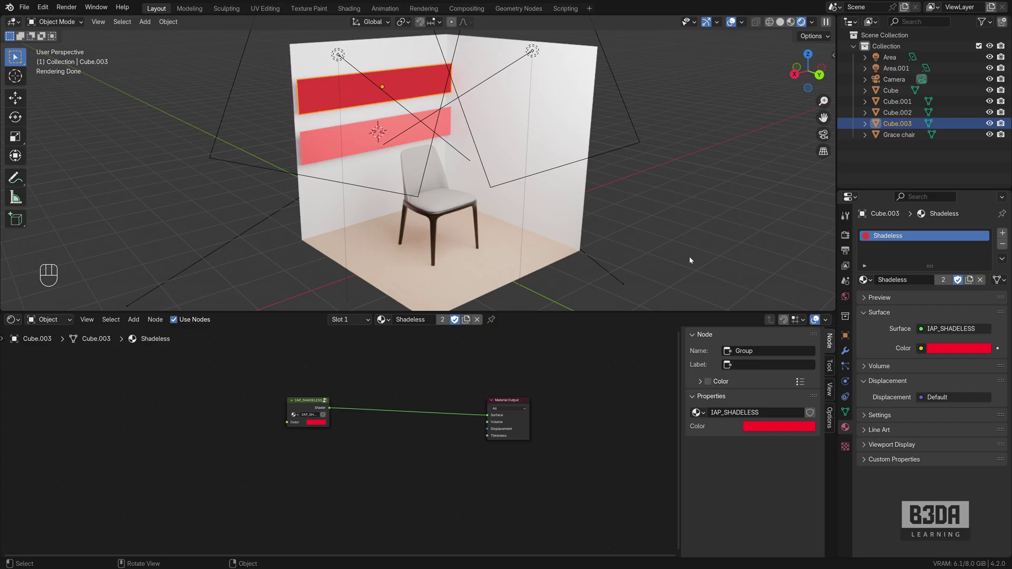
right_click(909, 278)
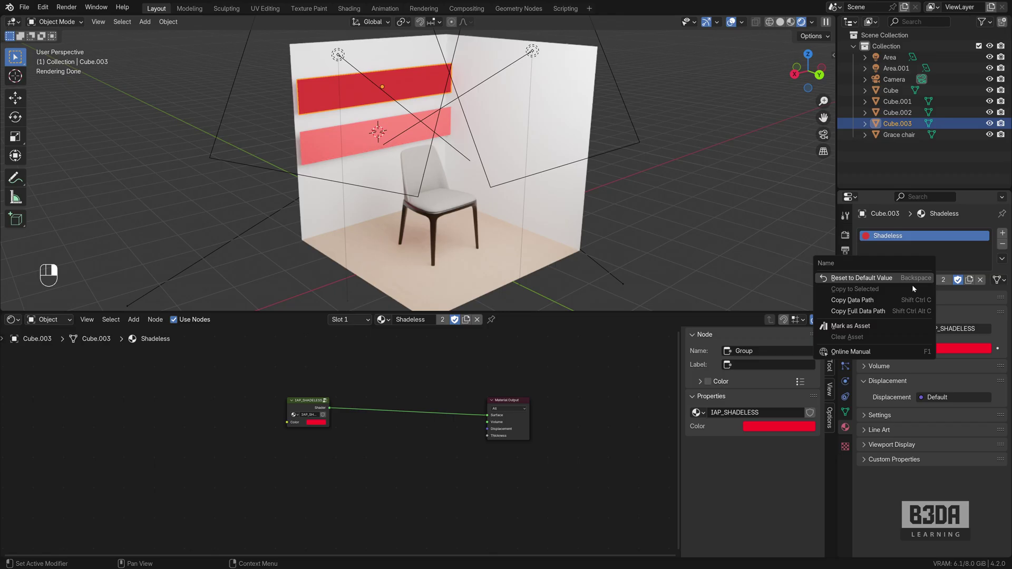
left_click(848, 328)
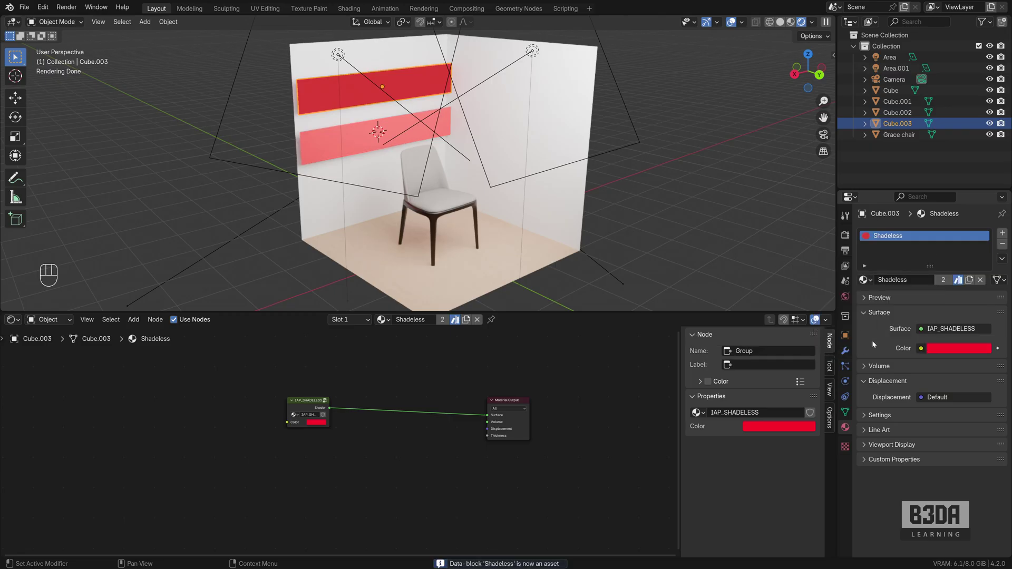